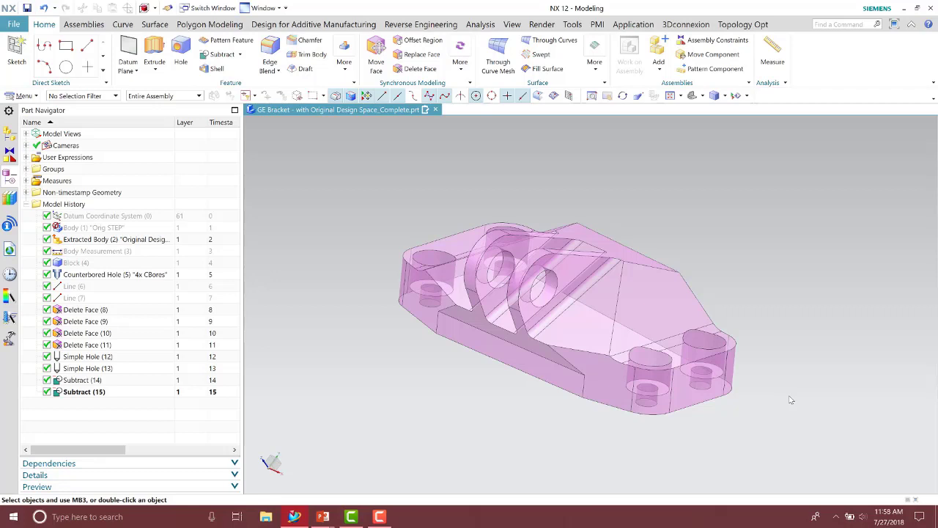
Switch the ribbon to the Topology Opt tools for the GE Bracket part.
click(742, 26)
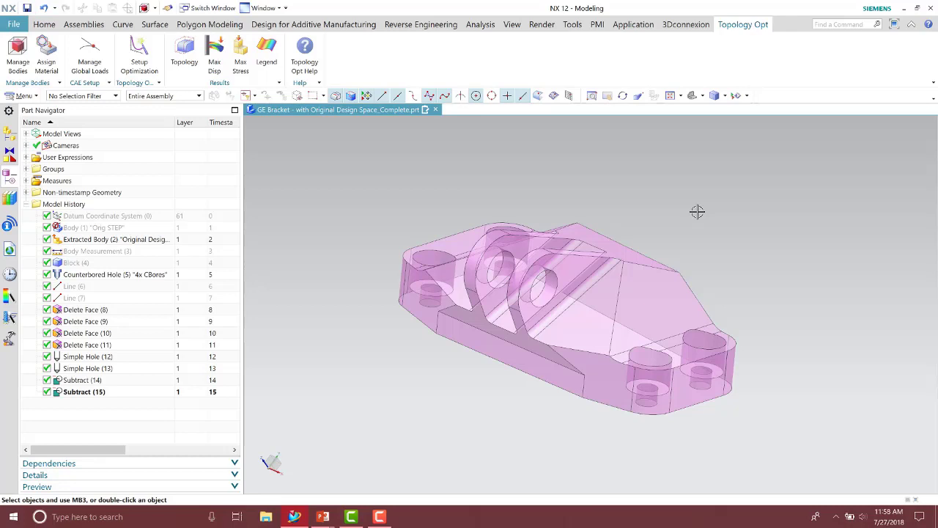
Mark the Original Design Space body as the design space and list its optimization features.
click(17, 54)
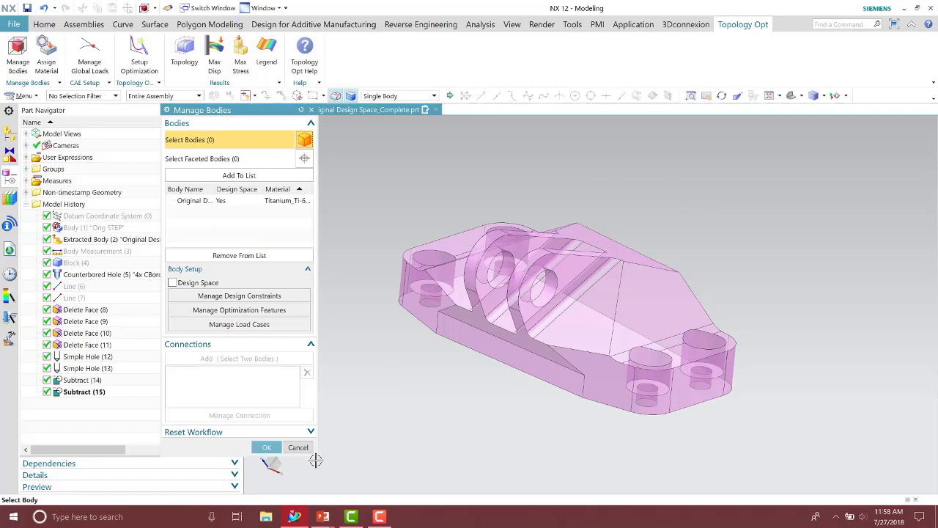
drag(318, 455, 416, 464)
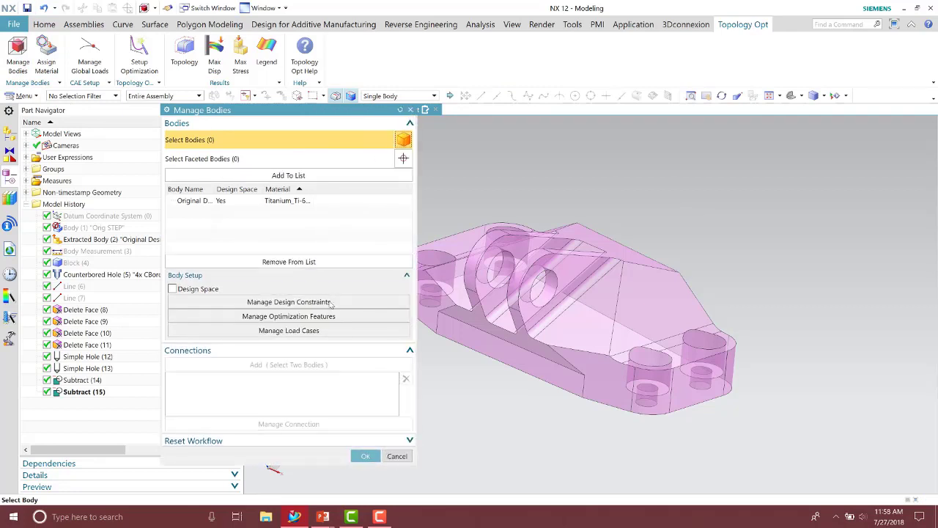
click(245, 205)
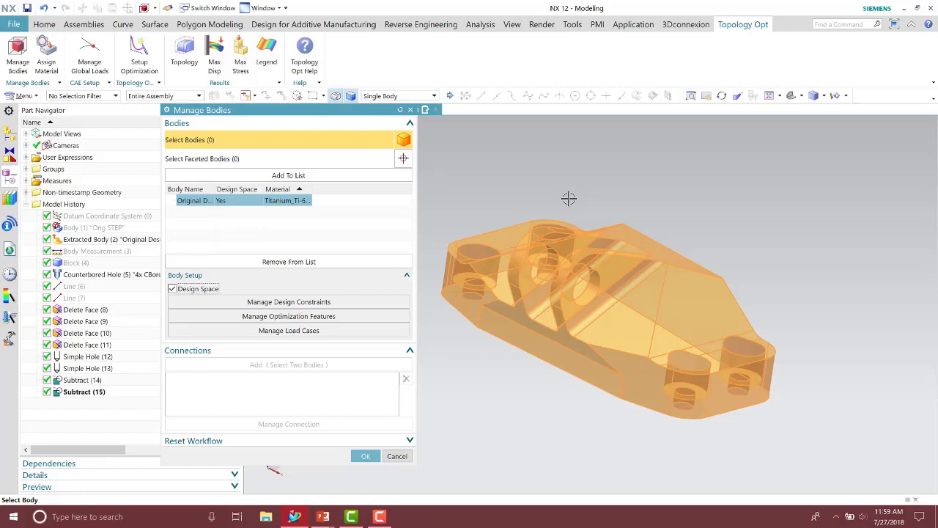
click(336, 315)
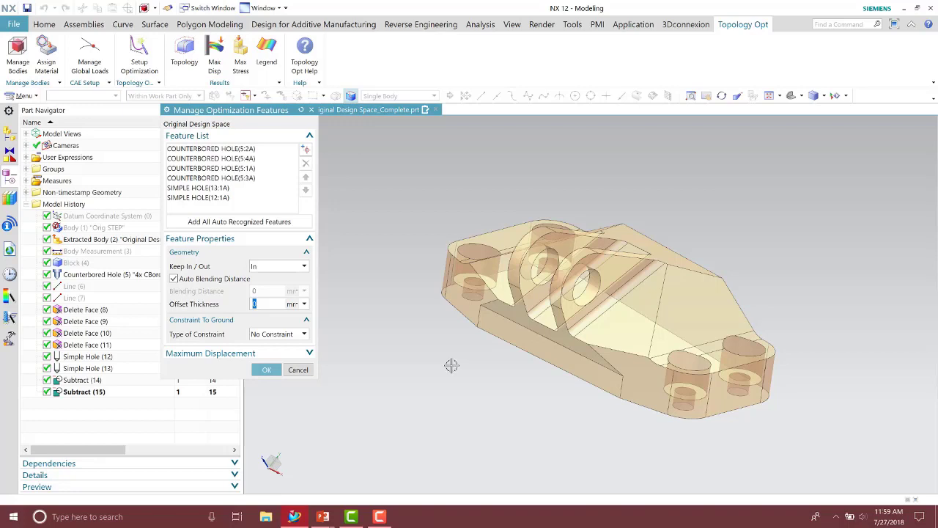
Review the counterbored and simple hole keep-in/out and constraint settings, then accept them.
click(213, 149)
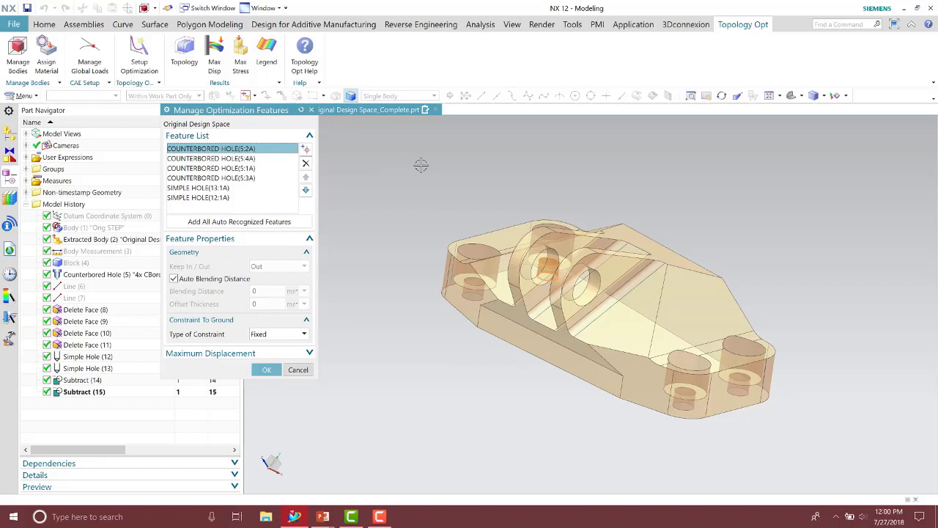
key(Down)
key(Down)
key(Down)
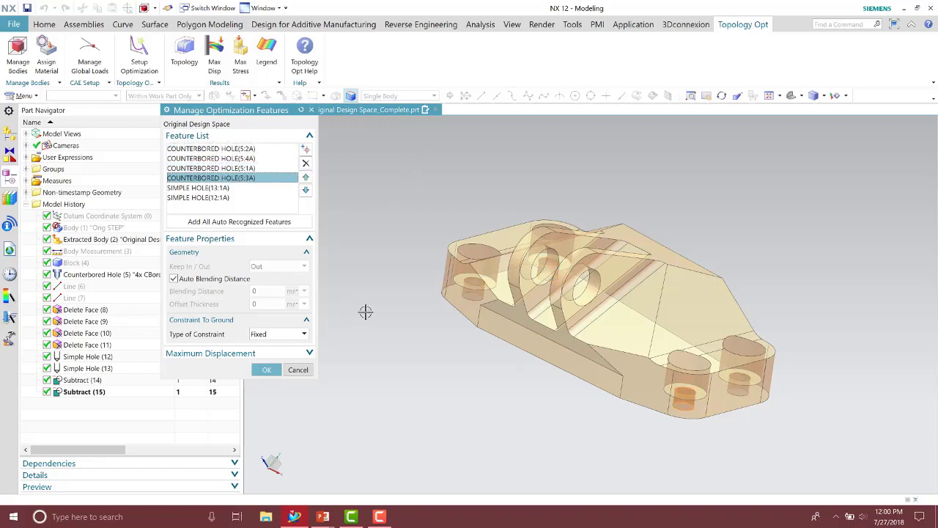
key(Down)
key(Down)
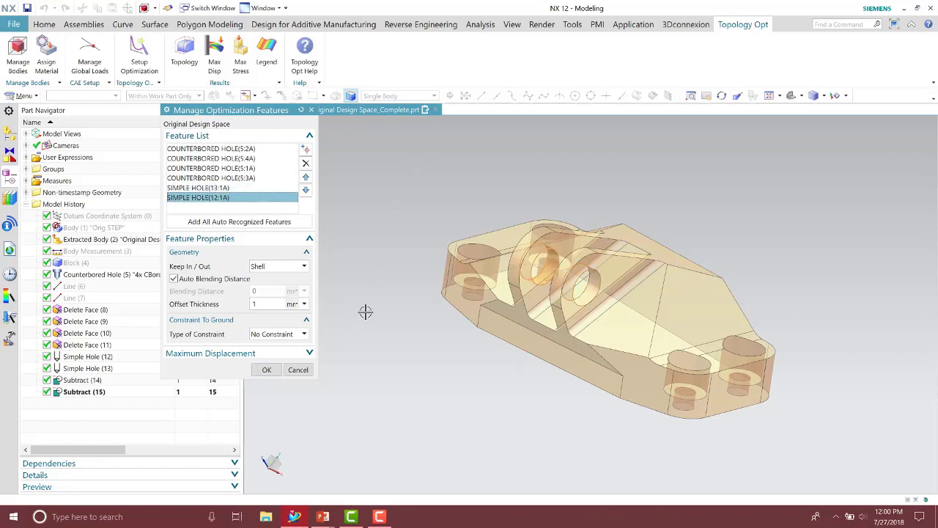
key(Up)
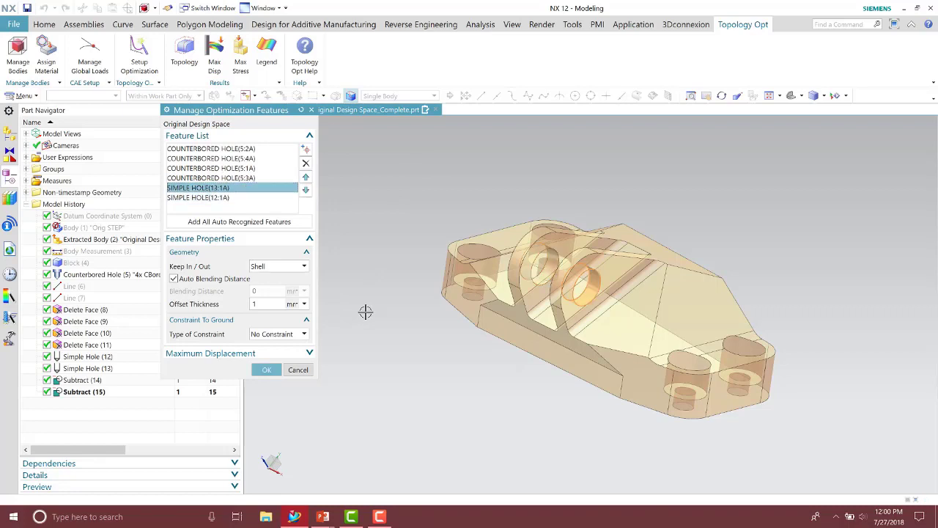
key(Up)
key(Up)
key(Up)
key(Up)
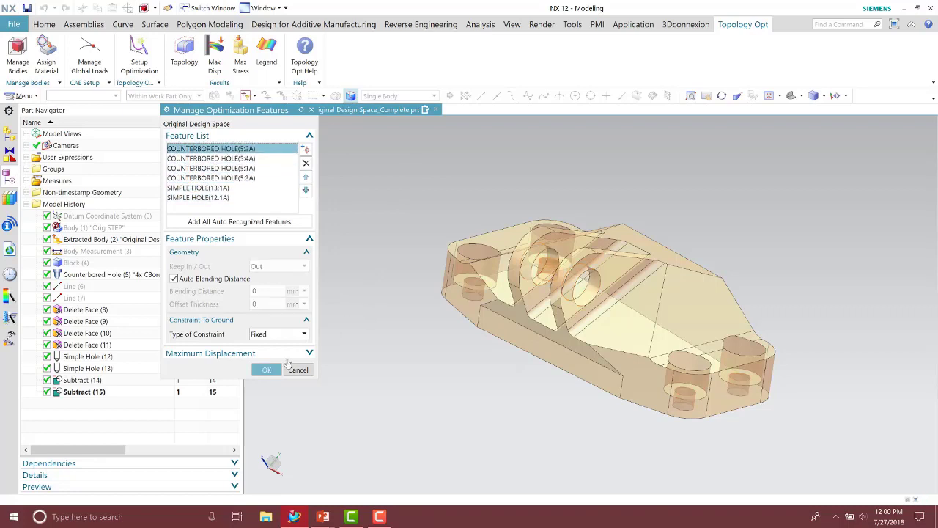
click(273, 370)
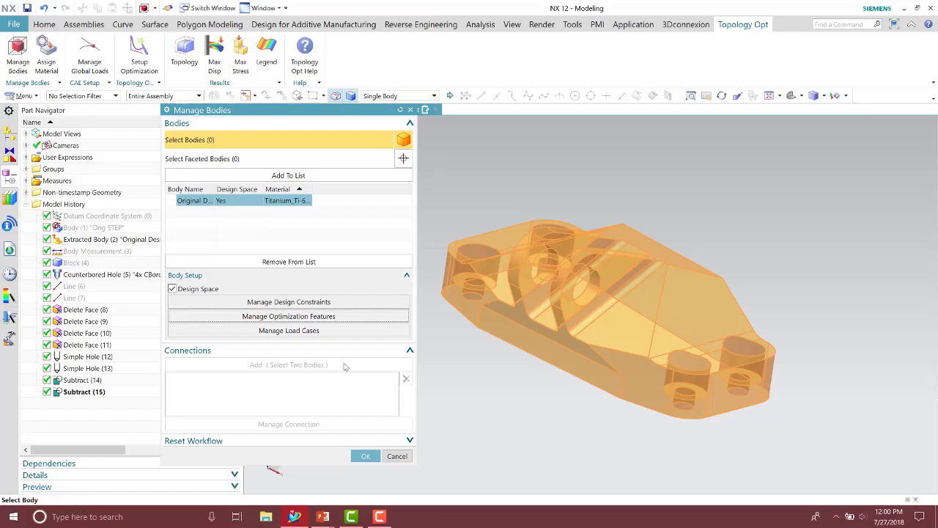
Keep the design constraint type at None for the Original Design Space and close.
click(321, 302)
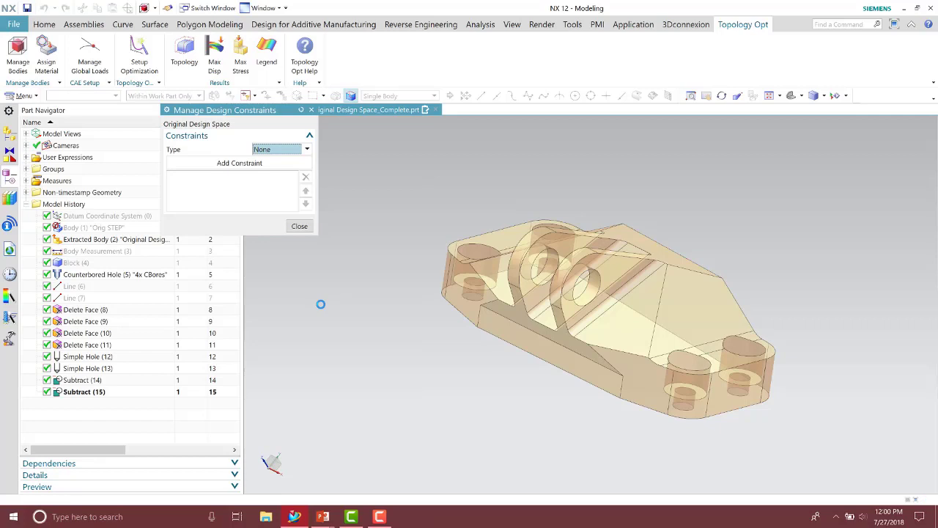
click(287, 153)
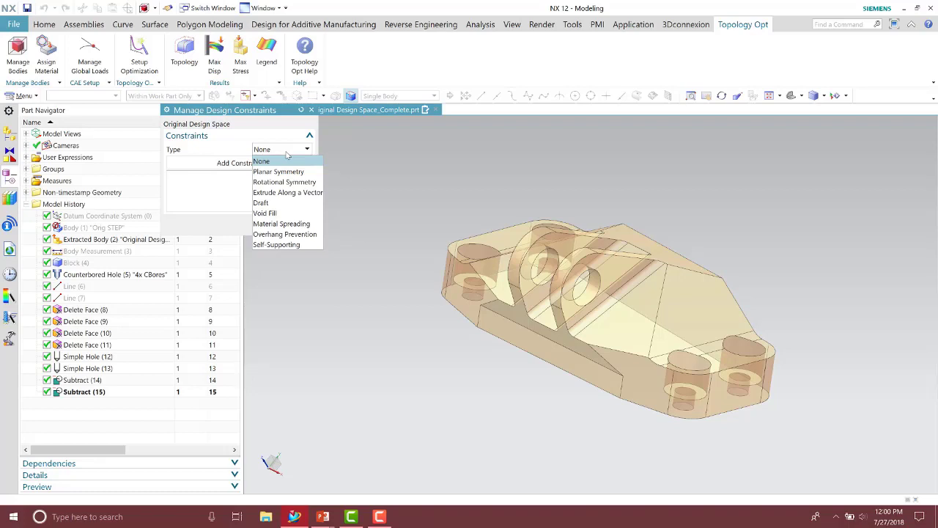
click(287, 156)
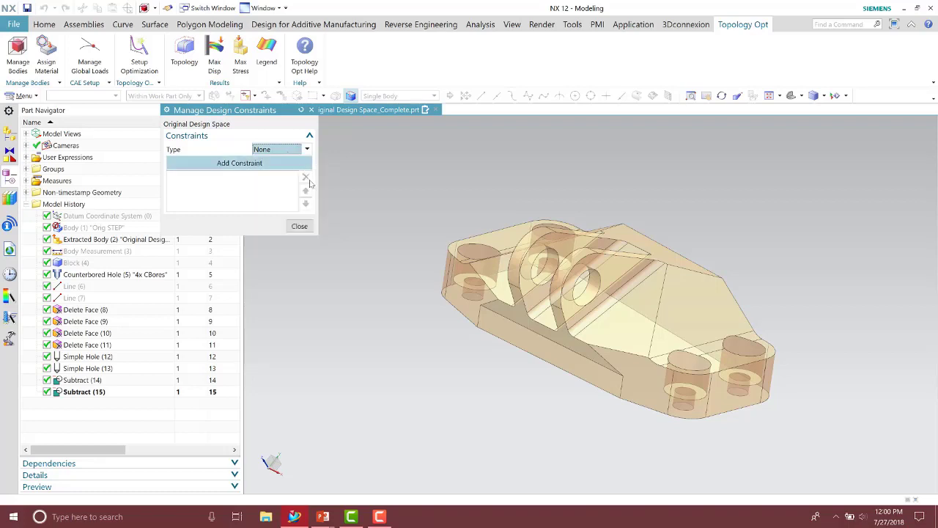
click(300, 224)
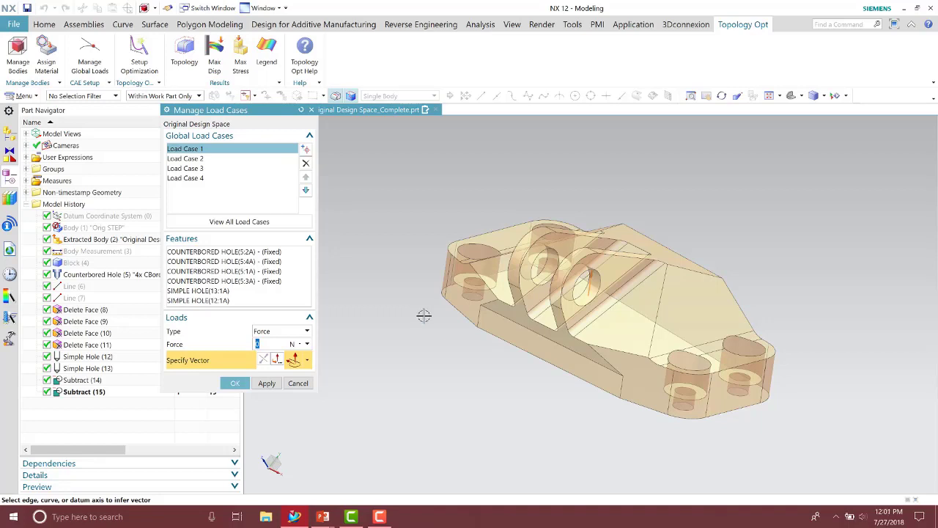
Review the Load Case 1 and 2 forces on SIMPLE HOLE(13:1A) and SIMPLE HOLE(12:1A).
click(196, 161)
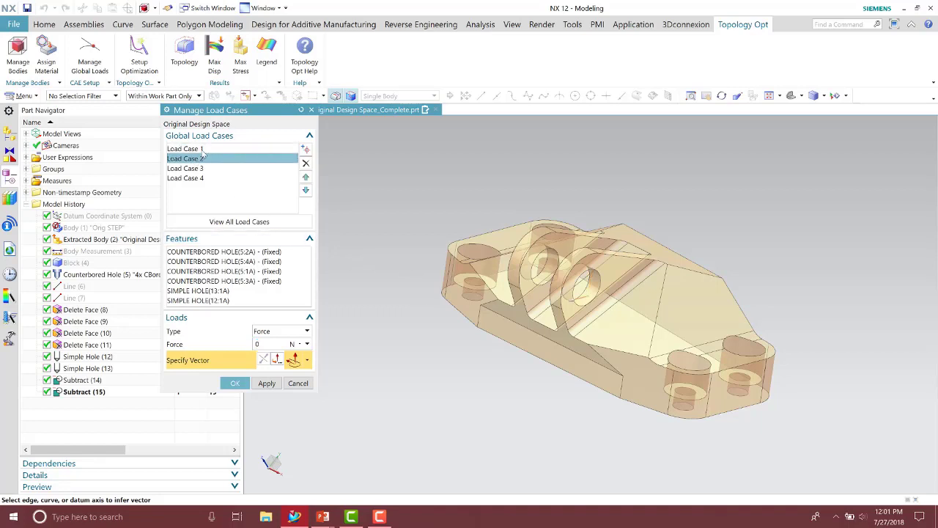
click(203, 149)
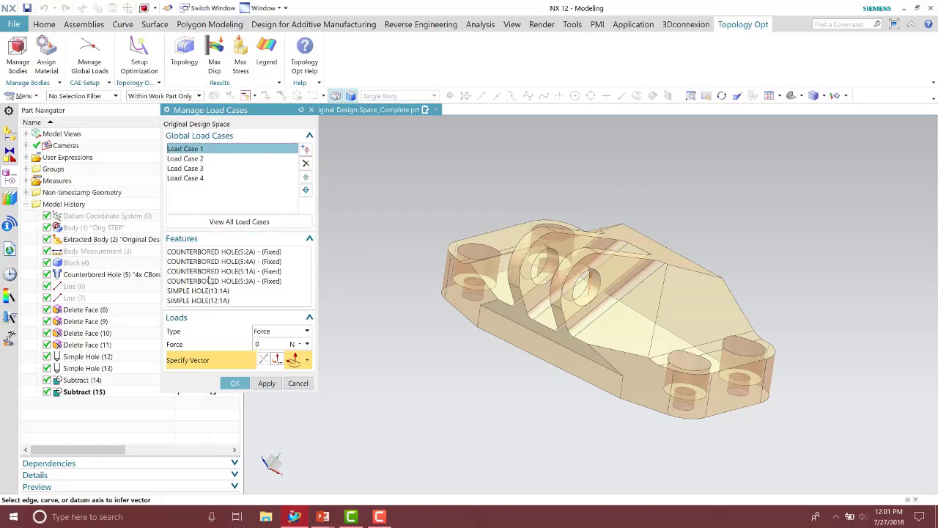
click(215, 291)
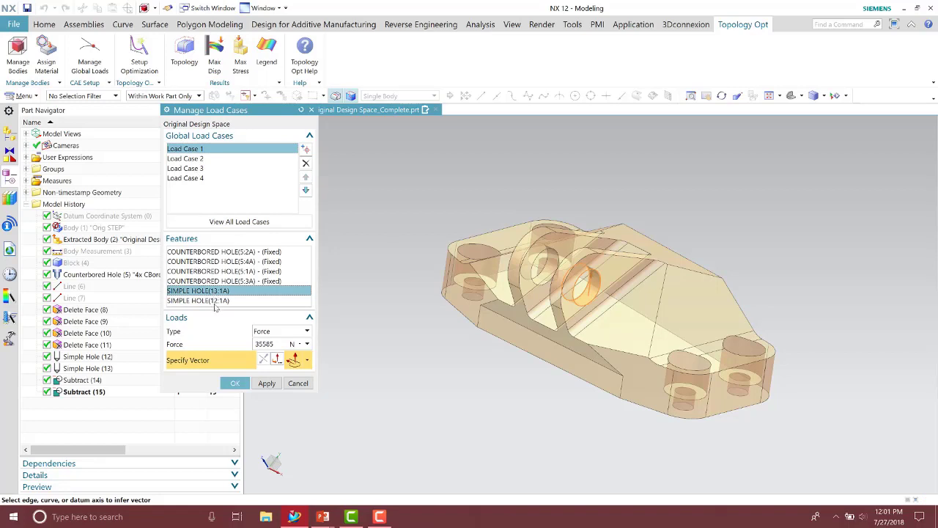
click(217, 300)
click(220, 292)
click(213, 159)
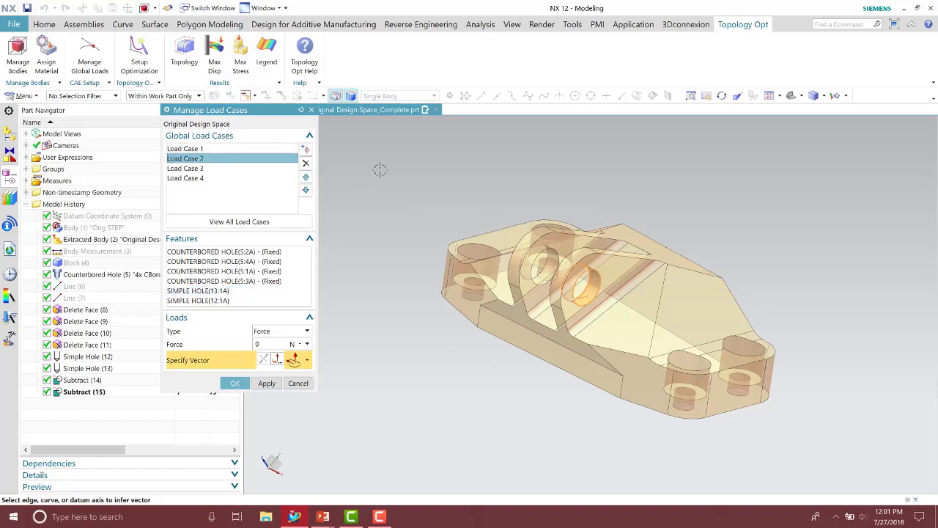
click(224, 292)
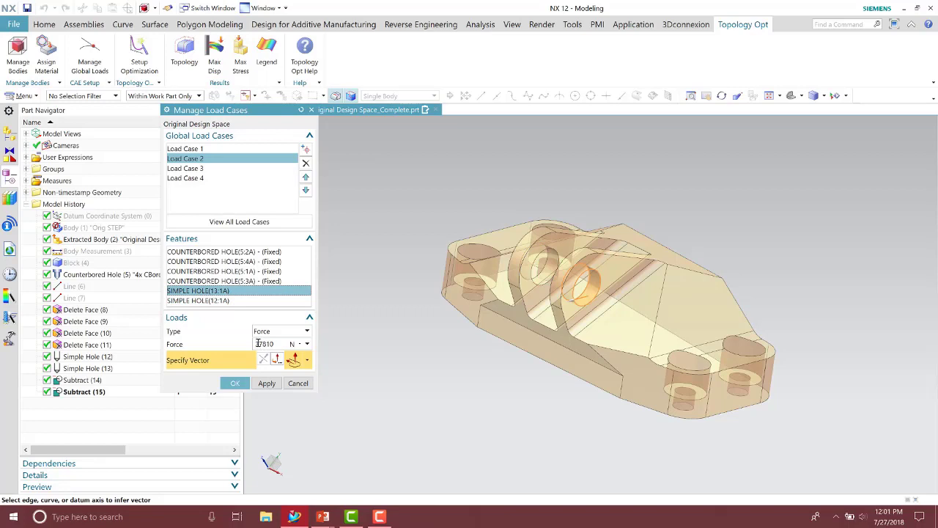
Check the Load Case 3 and 4 forces on the simple holes, then accept the load cases.
click(202, 167)
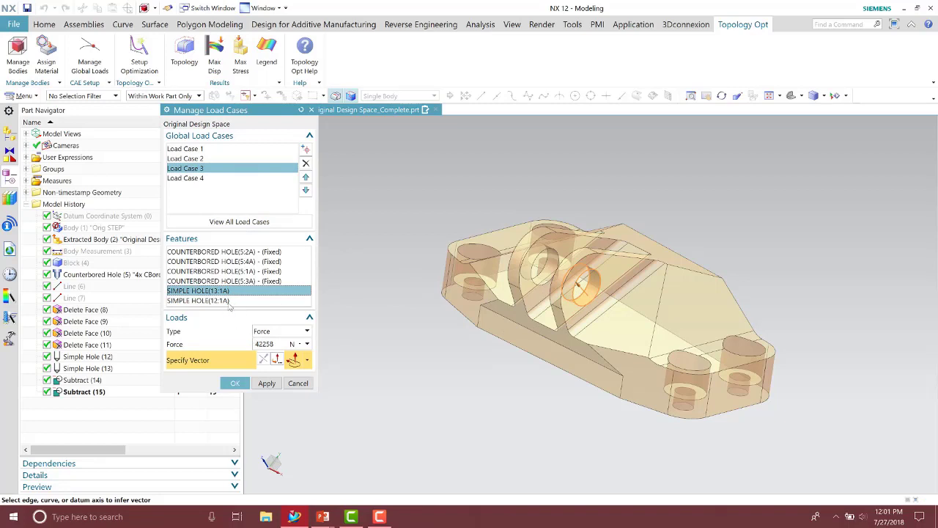
click(228, 300)
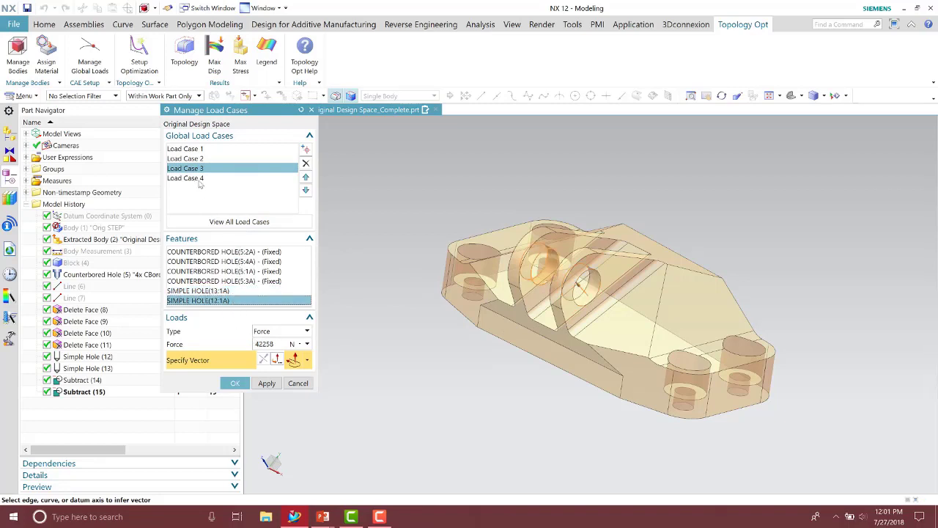
click(192, 178)
click(225, 291)
click(230, 301)
click(229, 293)
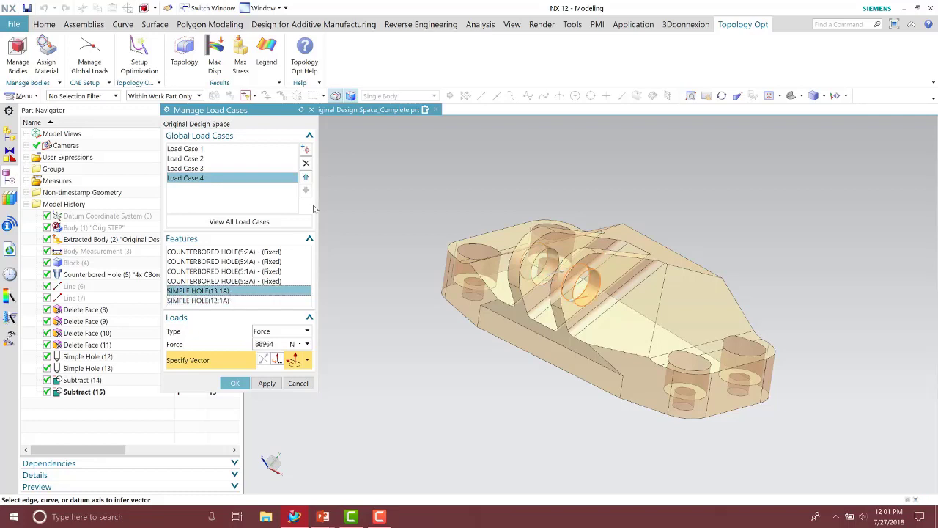
click(199, 168)
click(200, 159)
click(200, 149)
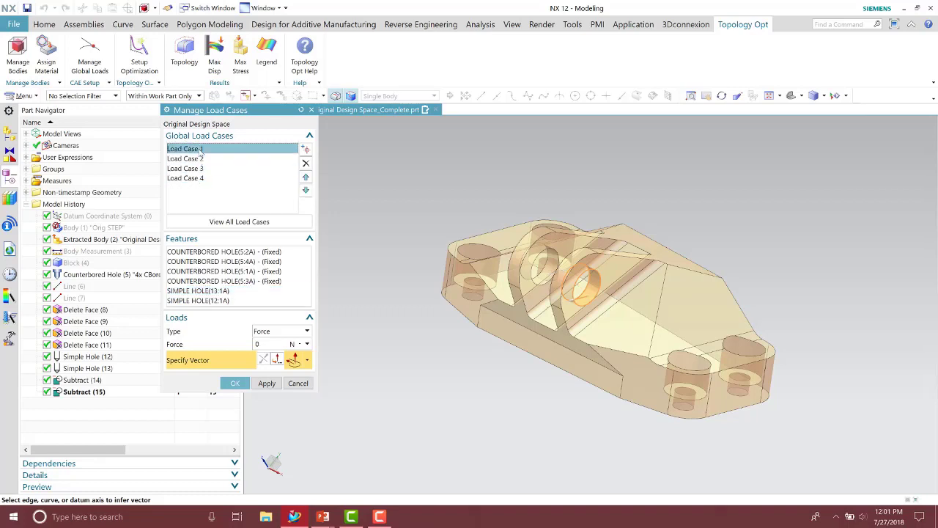
click(234, 382)
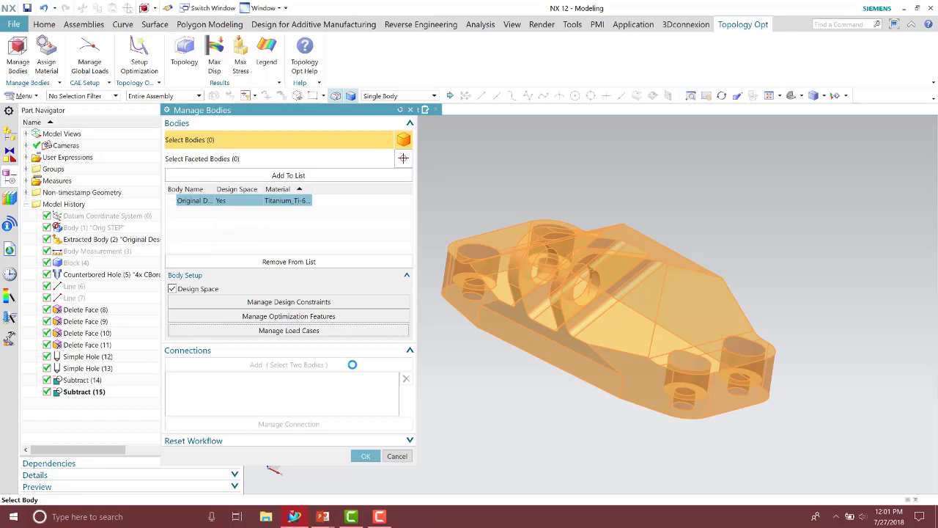
Accept the Manage Bodies setup with Original Design Space as the Titanium design space.
click(366, 456)
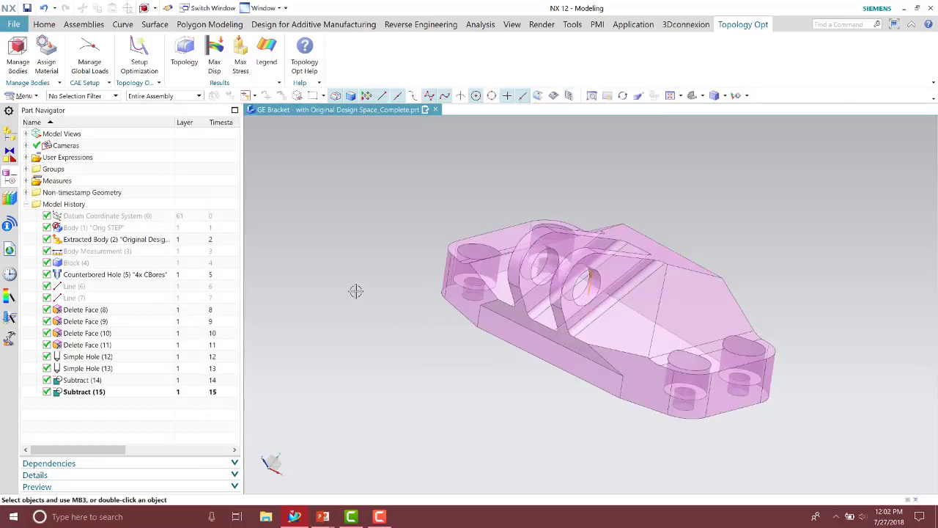
Set up optimization of Original Design Space with a coarser global resolution and 1 kg mass target.
click(139, 57)
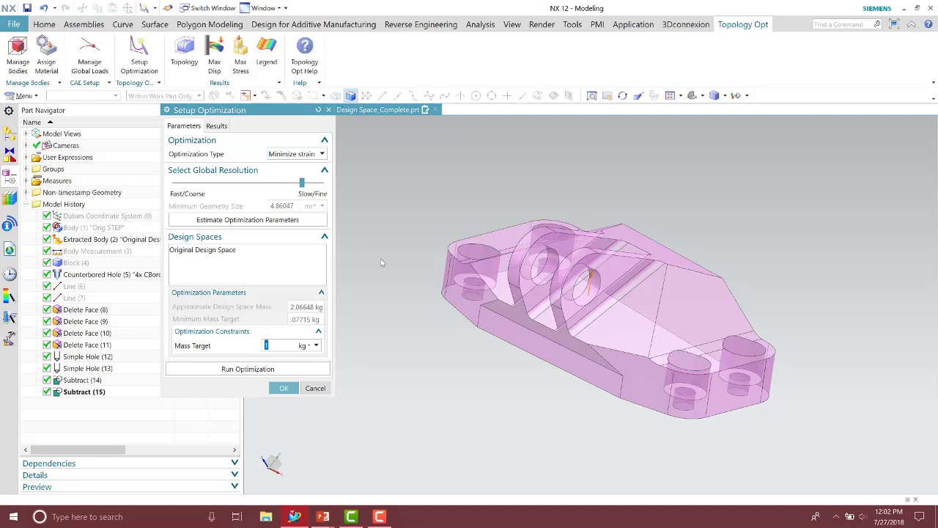
click(226, 251)
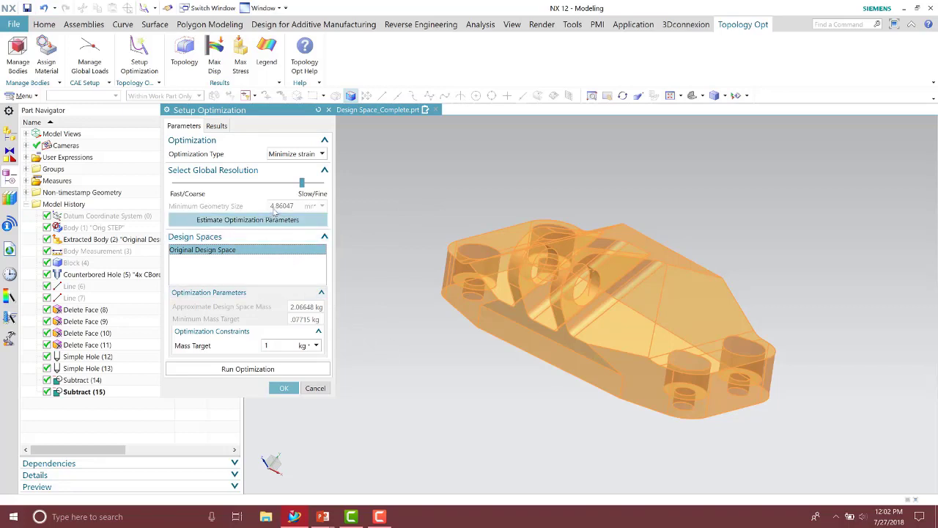
drag(300, 182, 185, 184)
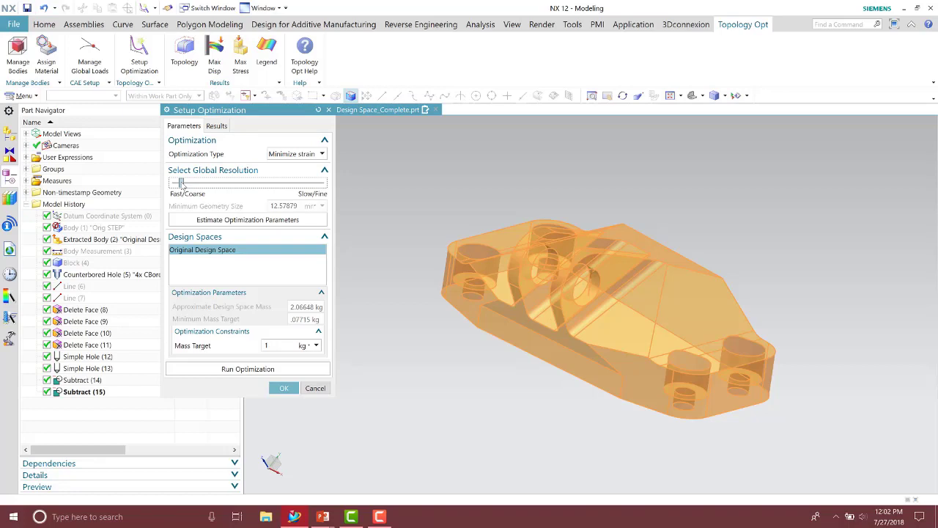
drag(182, 184, 309, 184)
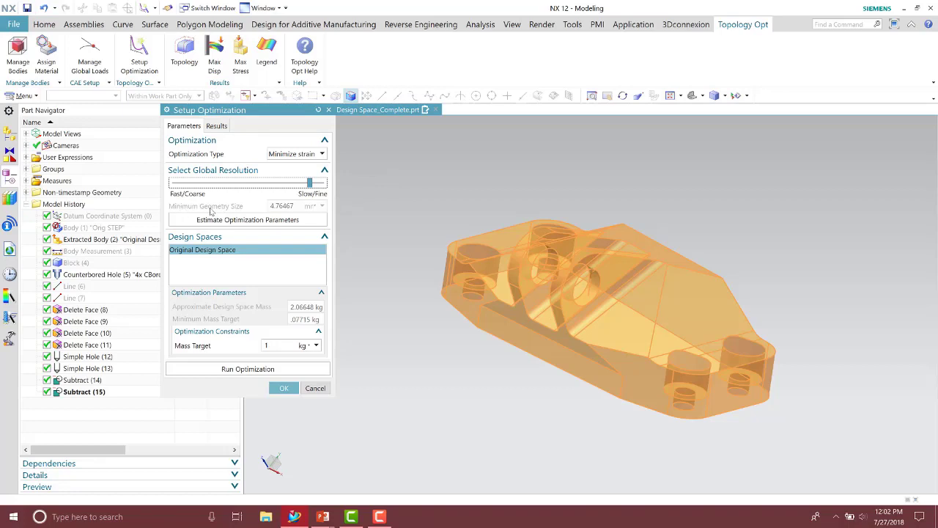
drag(308, 182, 202, 188)
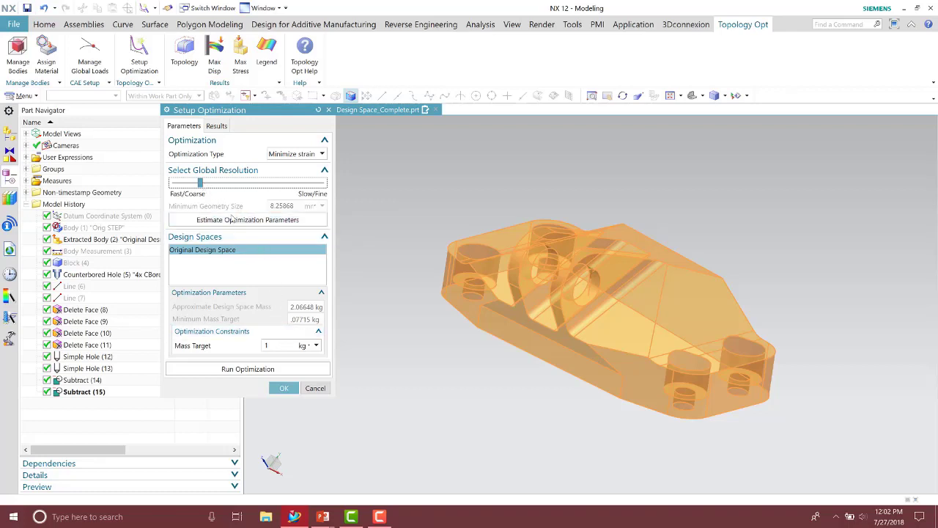
Run the optimization and display TOPOPT_RESULT_0 from Non-timestamp Geometry in the Part Navigator.
click(265, 369)
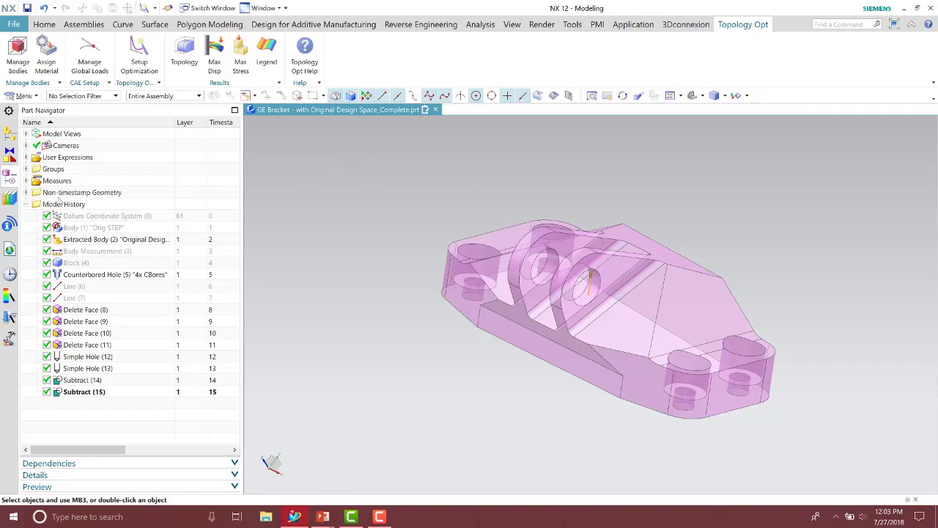
click(26, 192)
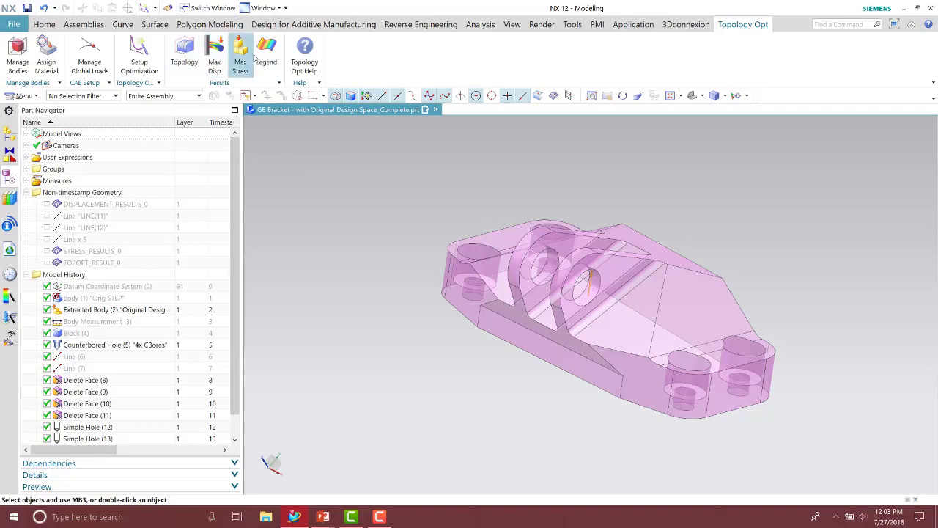
click(47, 262)
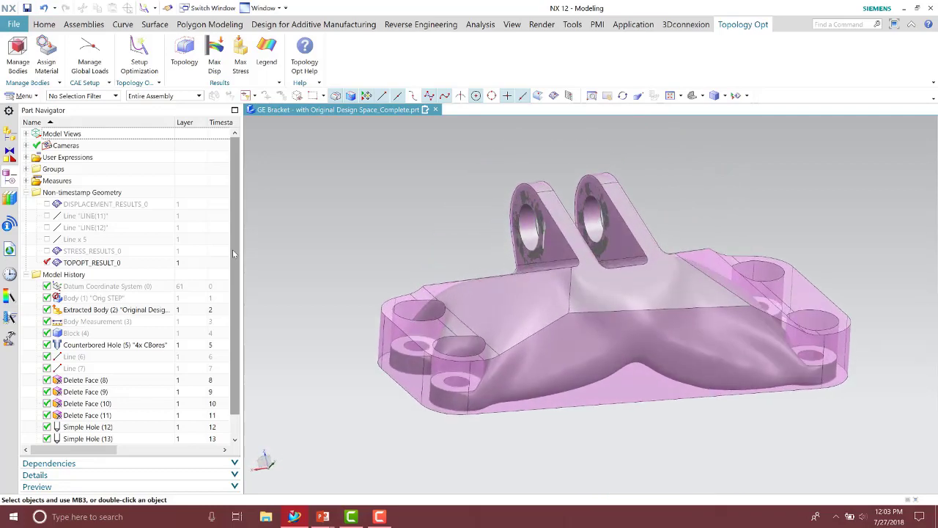
Show maximum displacement (3.732E-01 mm), then the STRESS_RESULTS_0 contour peaking at 1.097E+03 MPa.
click(47, 263)
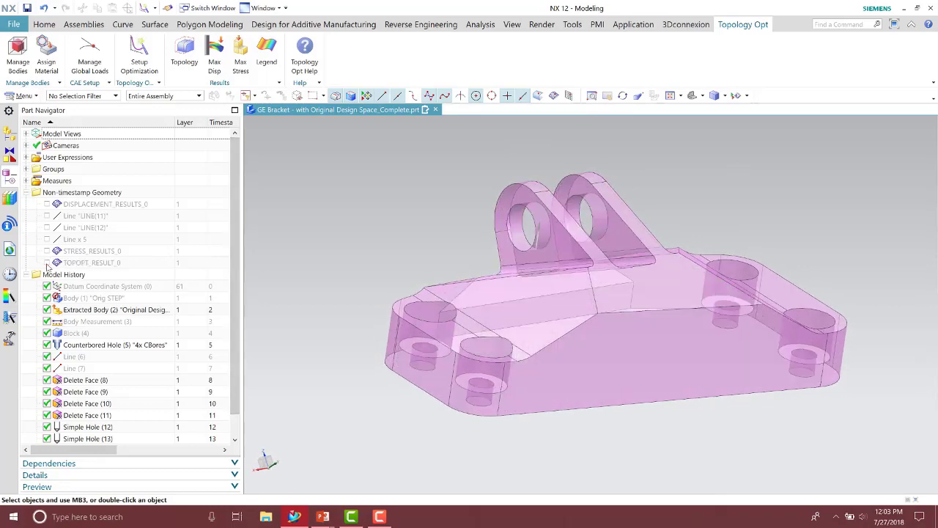
click(214, 52)
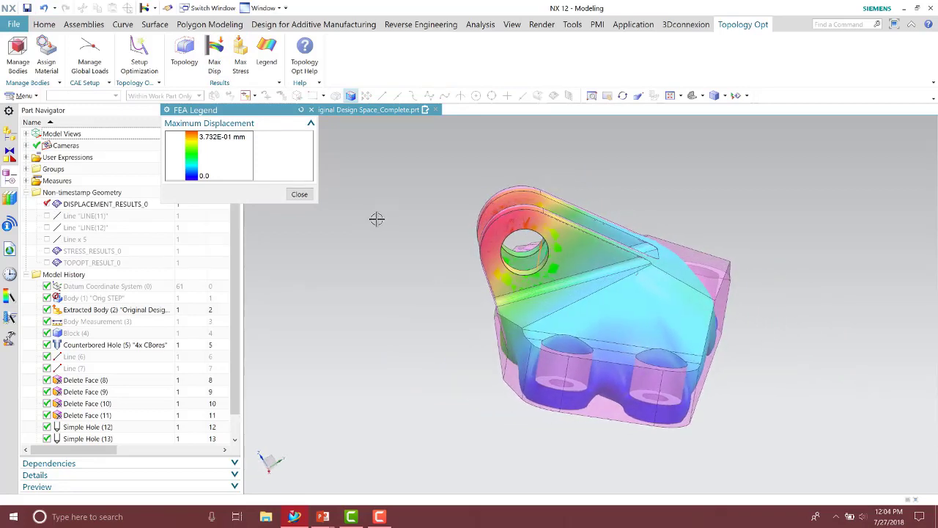
click(46, 251)
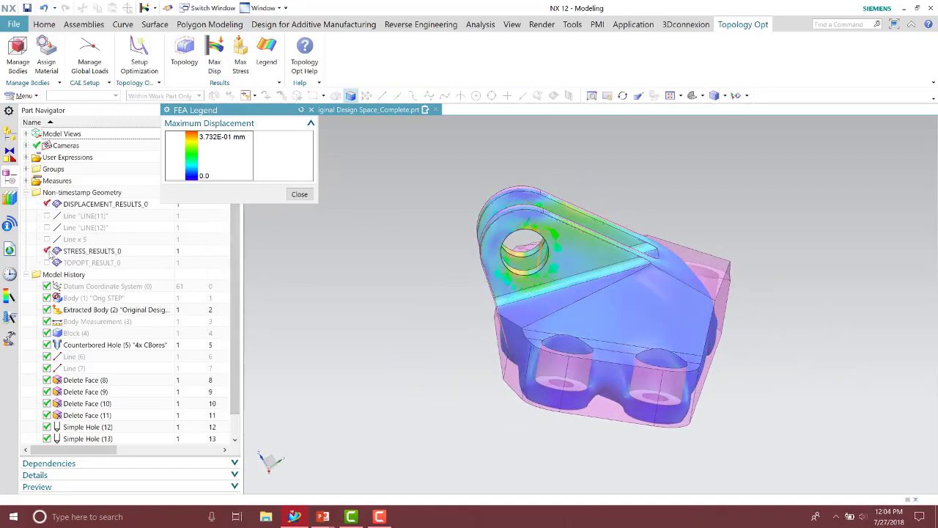
click(47, 204)
click(299, 194)
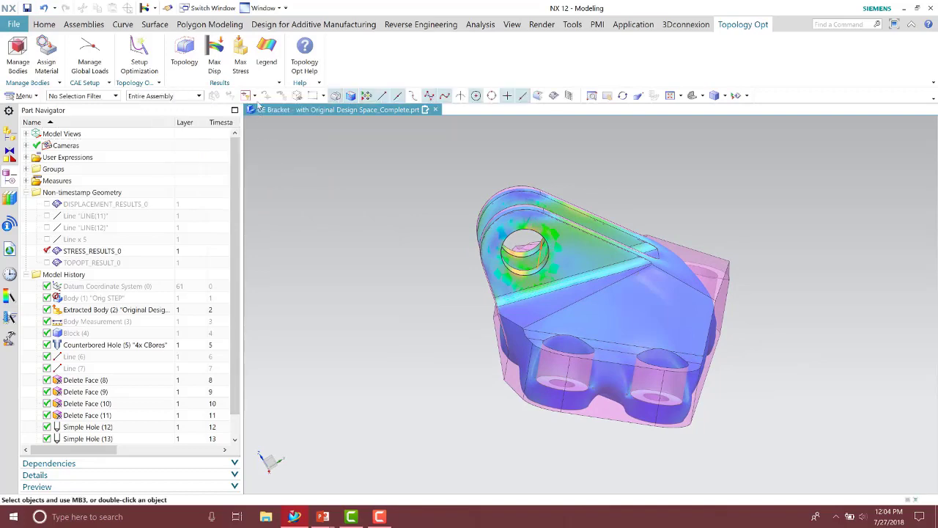
click(242, 62)
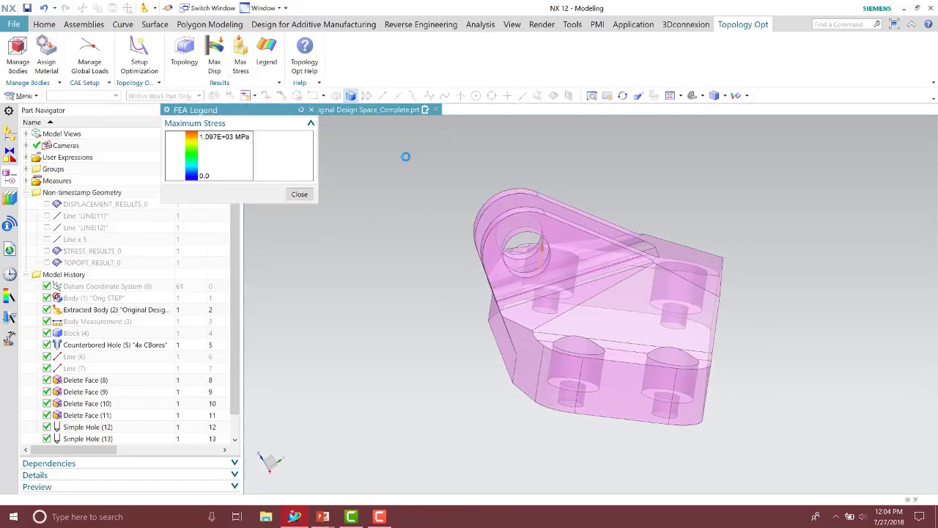
middle_drag(273, 224, 409, 184)
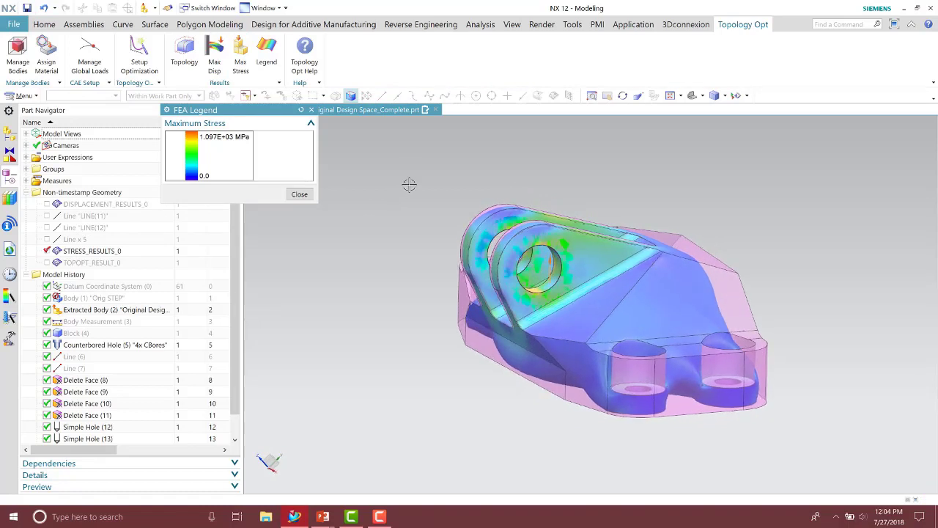
Close the FEA legend, hide STRESS_RESULTS_0 and display TOPOPT_RESULT_0 again.
click(298, 194)
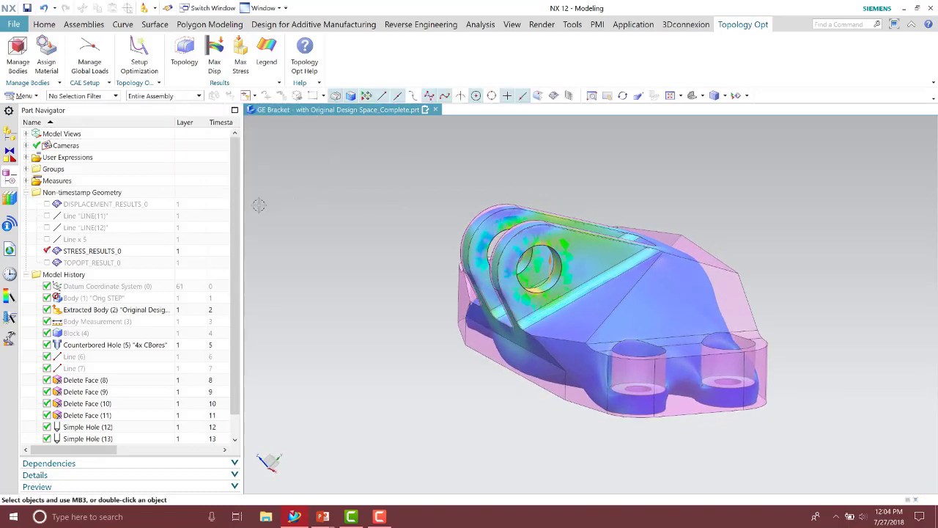
click(47, 250)
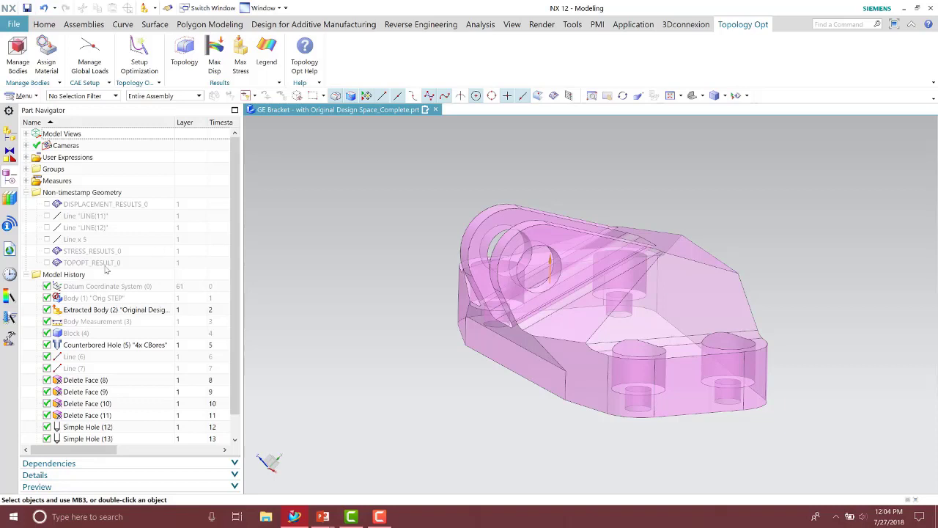
click(47, 262)
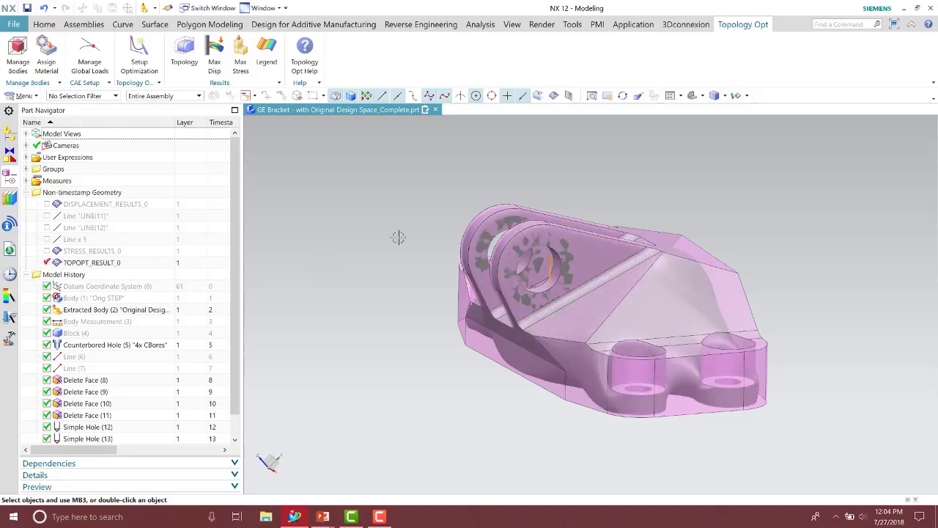